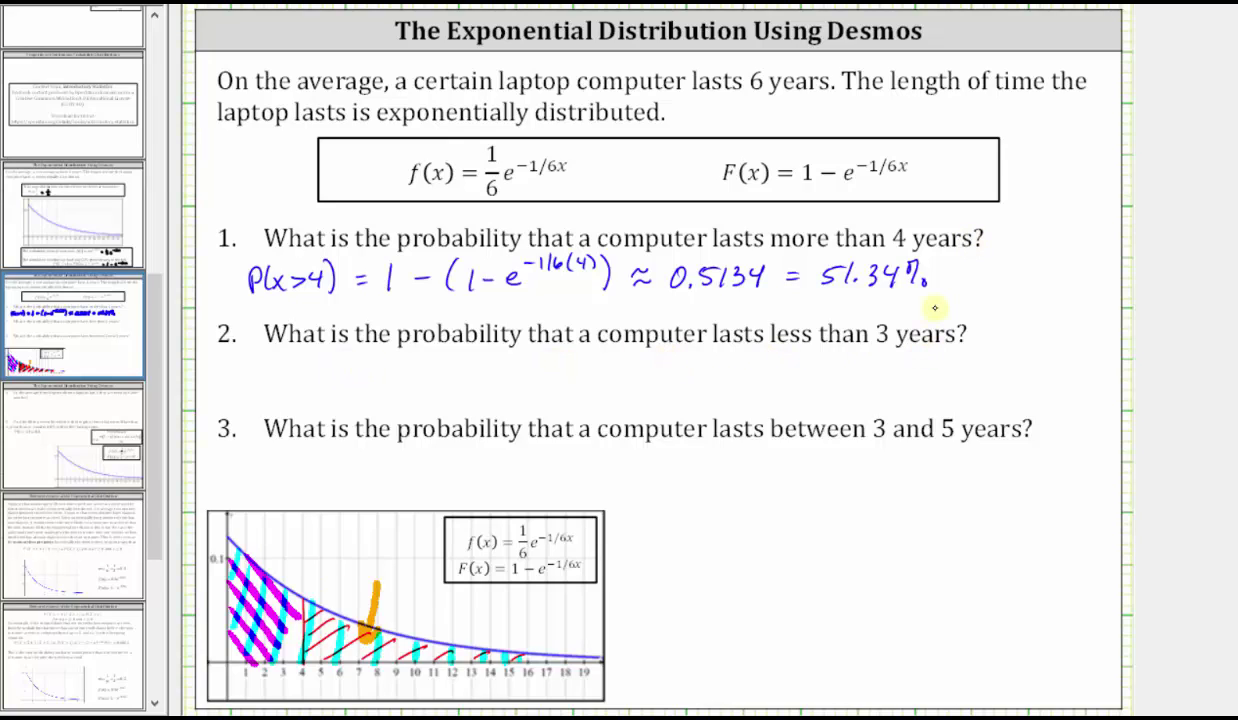
Write P(x<3) under question 2 and hatch the area under the curve from x = 0 to x = 3 in red.
mouse_move(252, 375)
mouse_down()
mouse_move(250, 385)
mouse_move(300, 362)
mouse_move(336, 372)
mouse_move(332, 385)
mouse_up()
drag(346, 357, 344, 391)
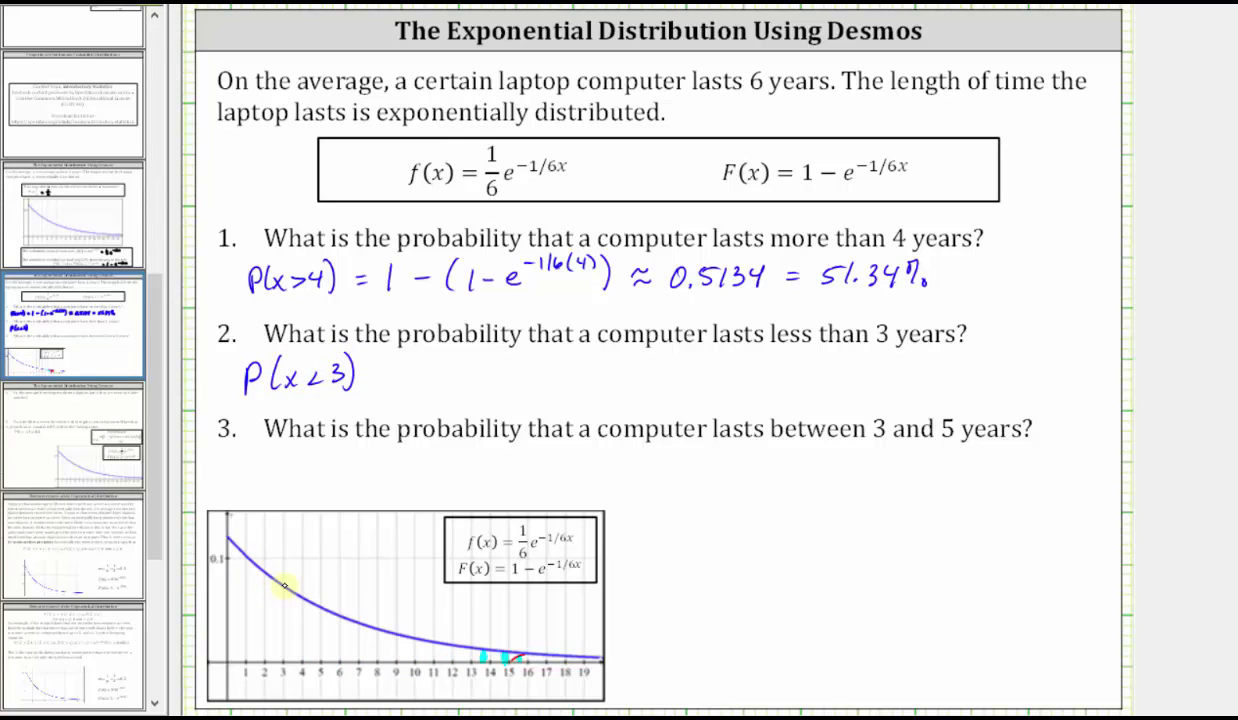
drag(284, 587, 284, 661)
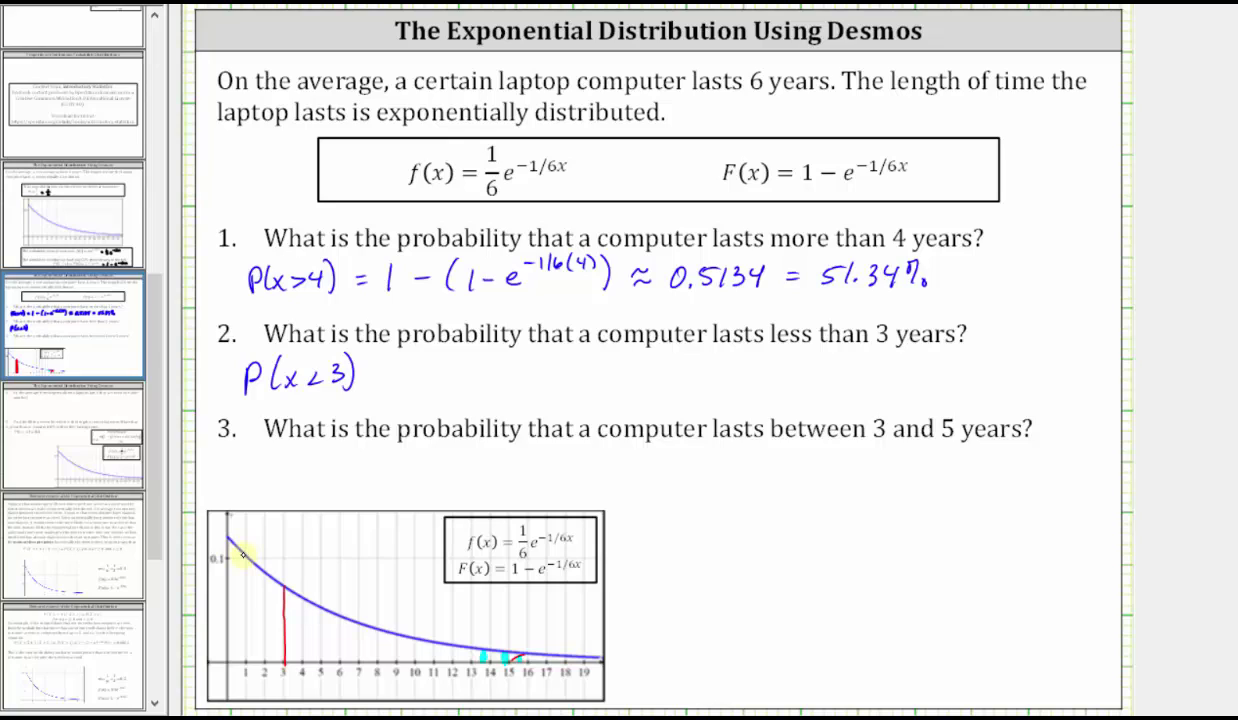
drag(242, 553, 229, 632)
mouse_move(273, 578)
mouse_down()
mouse_move(231, 640)
mouse_move(262, 641)
mouse_up()
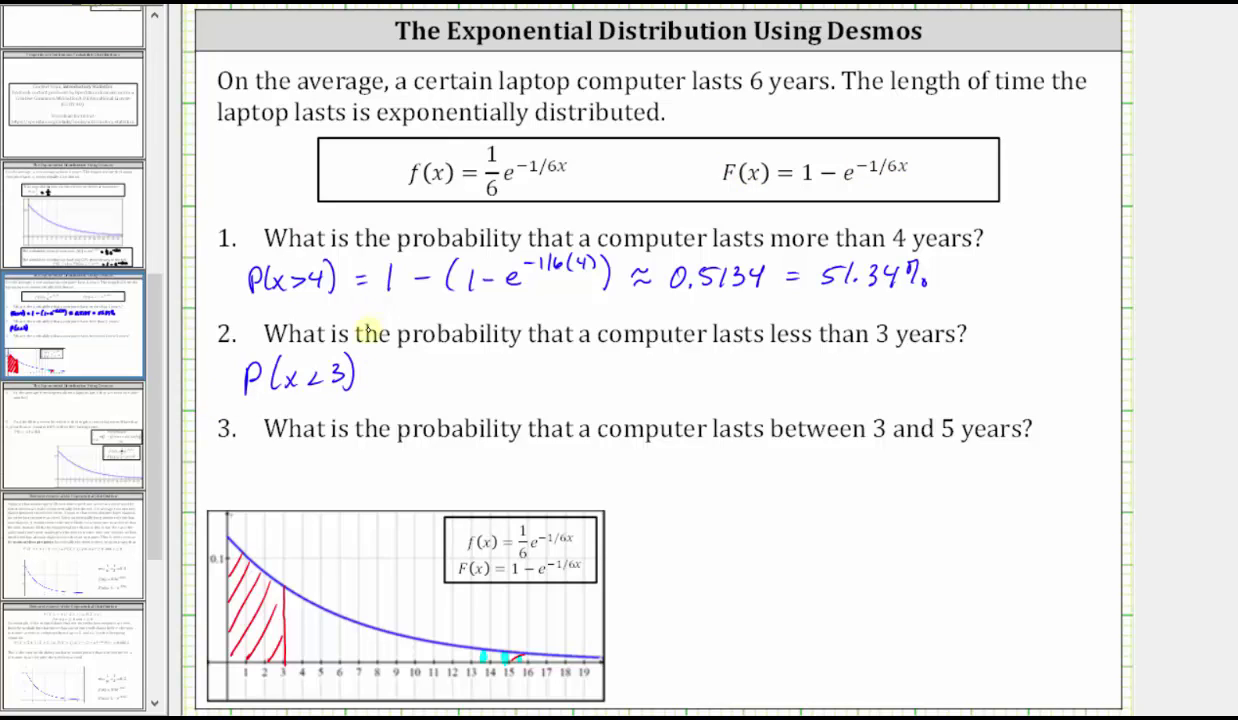
Extend the question 2 line with = 1 − e^(−1/6(3)) ≈ and evaluate 1−e^(−1/6(3)) on the TI-84 calculator.
mouse_move(425, 362)
mouse_down()
mouse_move(424, 389)
mouse_move(453, 376)
mouse_move(490, 384)
mouse_move(528, 350)
mouse_move(591, 368)
mouse_up()
drag(577, 379, 592, 376)
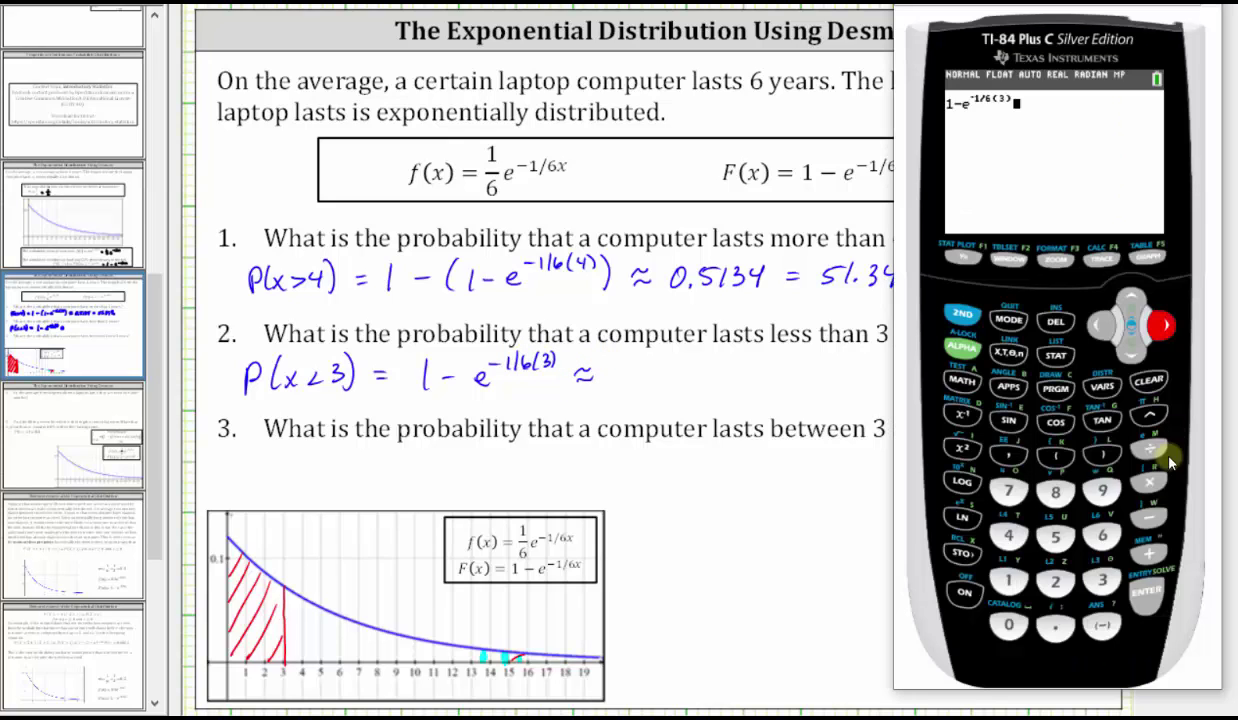
click(1146, 591)
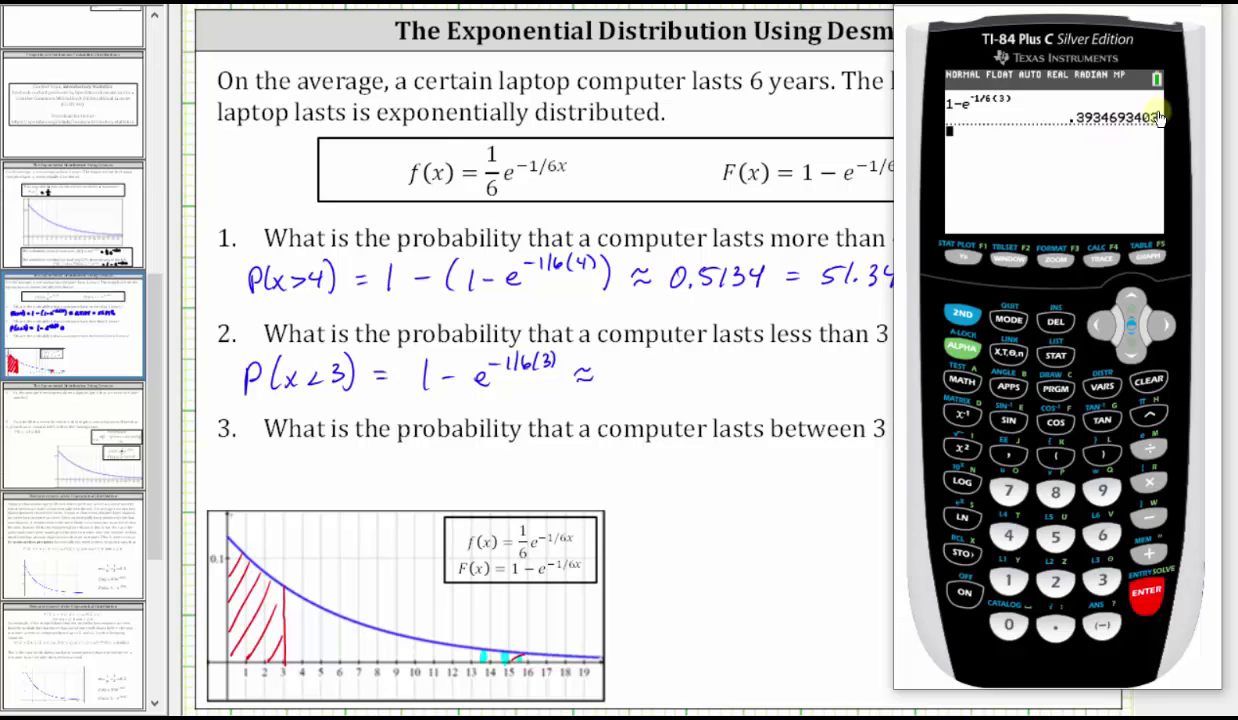
Complete the question 2 line by handwriting the answer 0.3935 = 39.35%.
click(626, 371)
mouse_move(633, 366)
mouse_down()
mouse_move(684, 385)
mouse_move(713, 382)
mouse_move(731, 355)
mouse_move(769, 367)
mouse_up()
click(643, 386)
mouse_move(745, 378)
mouse_down()
mouse_move(801, 368)
mouse_move(794, 383)
mouse_move(862, 383)
mouse_up()
click(836, 381)
mouse_move(867, 358)
mouse_down()
mouse_move(881, 357)
mouse_move(897, 385)
mouse_move(902, 370)
mouse_up()
drag(908, 376, 910, 383)
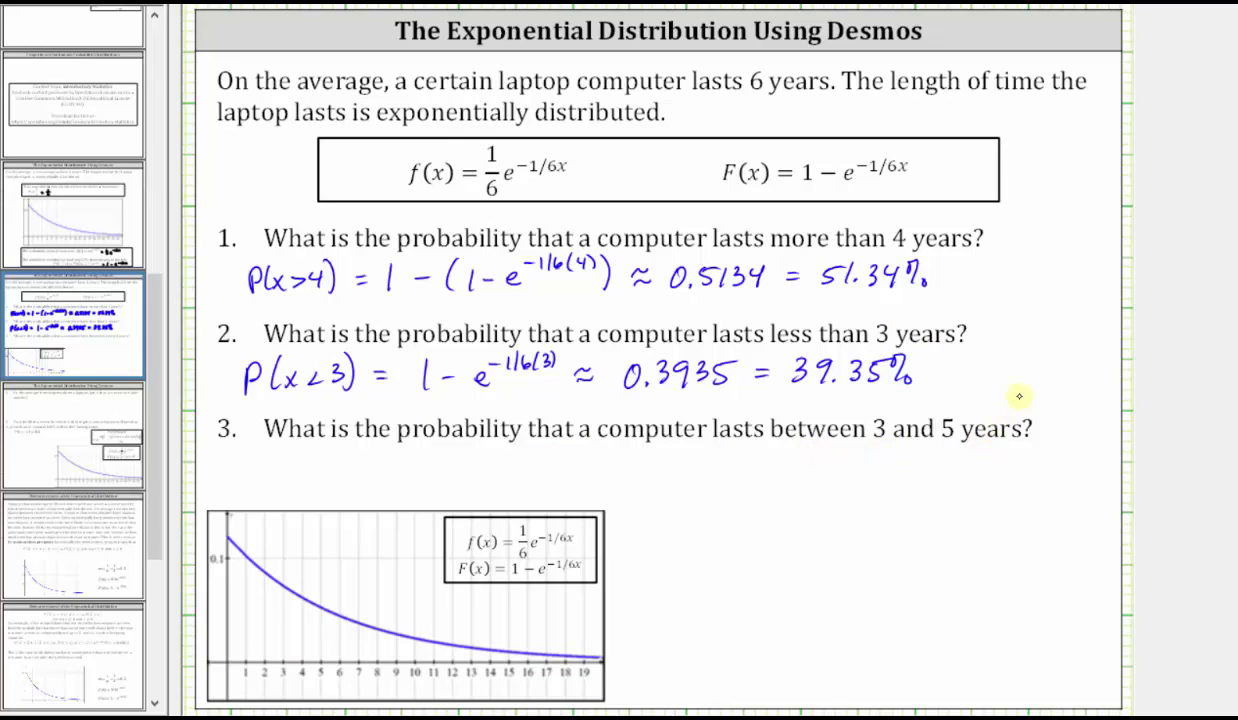
Write P(3<x<5) under question 3, then outline and hatch the area under the curve from x = 3 to x = 5 in red.
mouse_move(240, 458)
mouse_down()
mouse_move(240, 487)
mouse_move(242, 474)
mouse_move(266, 486)
mouse_move(331, 479)
mouse_move(285, 471)
mouse_move(272, 484)
mouse_up()
mouse_move(354, 462)
mouse_down()
mouse_move(354, 479)
mouse_move(381, 477)
mouse_move(394, 446)
mouse_move(393, 485)
mouse_up()
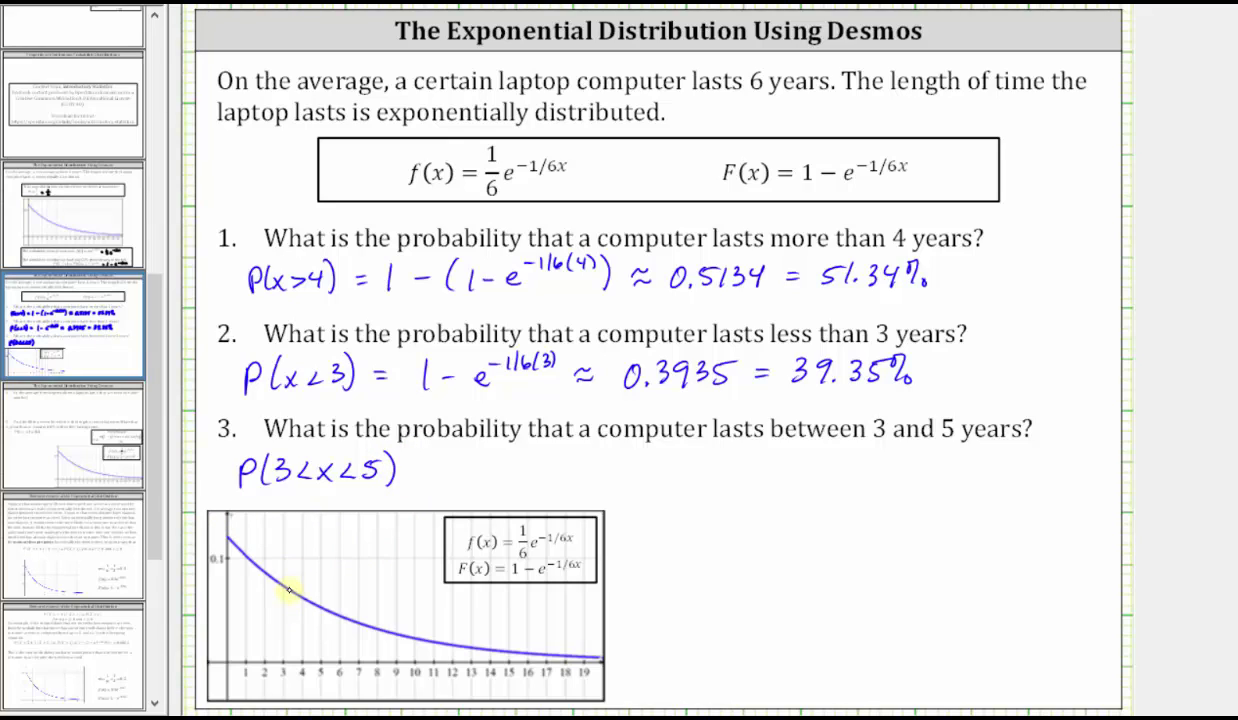
drag(284, 586, 284, 662)
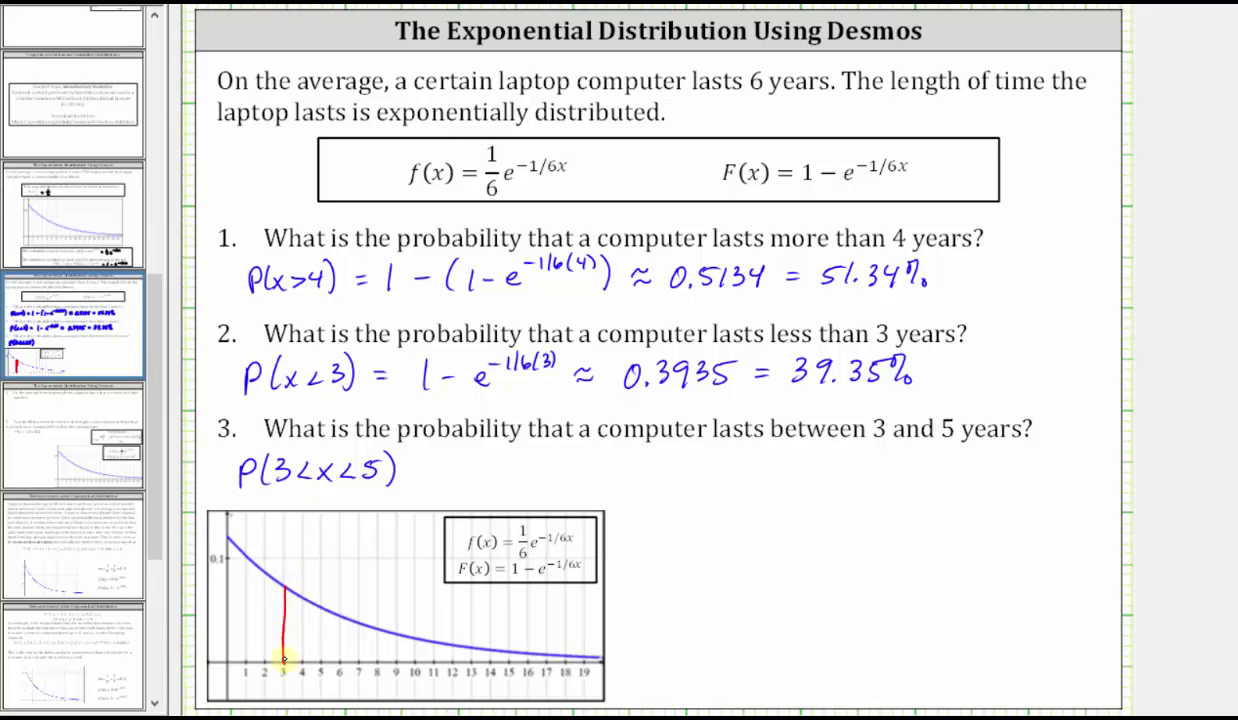
drag(321, 605, 322, 662)
mouse_move(300, 585)
mouse_down()
mouse_move(280, 606)
mouse_move(302, 592)
mouse_move(286, 626)
mouse_move(298, 654)
mouse_move(312, 618)
mouse_move(314, 628)
mouse_up()
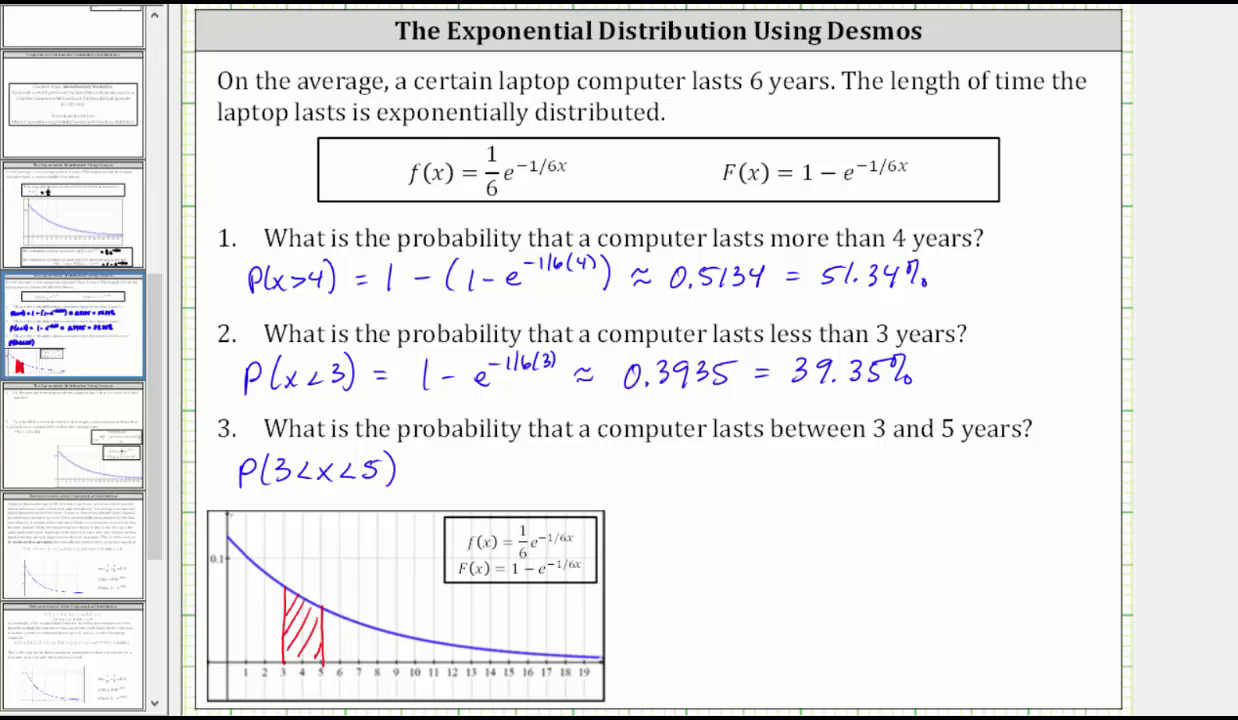
Hatch the whole area under the curve from x = 0 to x = 5 with thick cyan strokes.
click(325, 2)
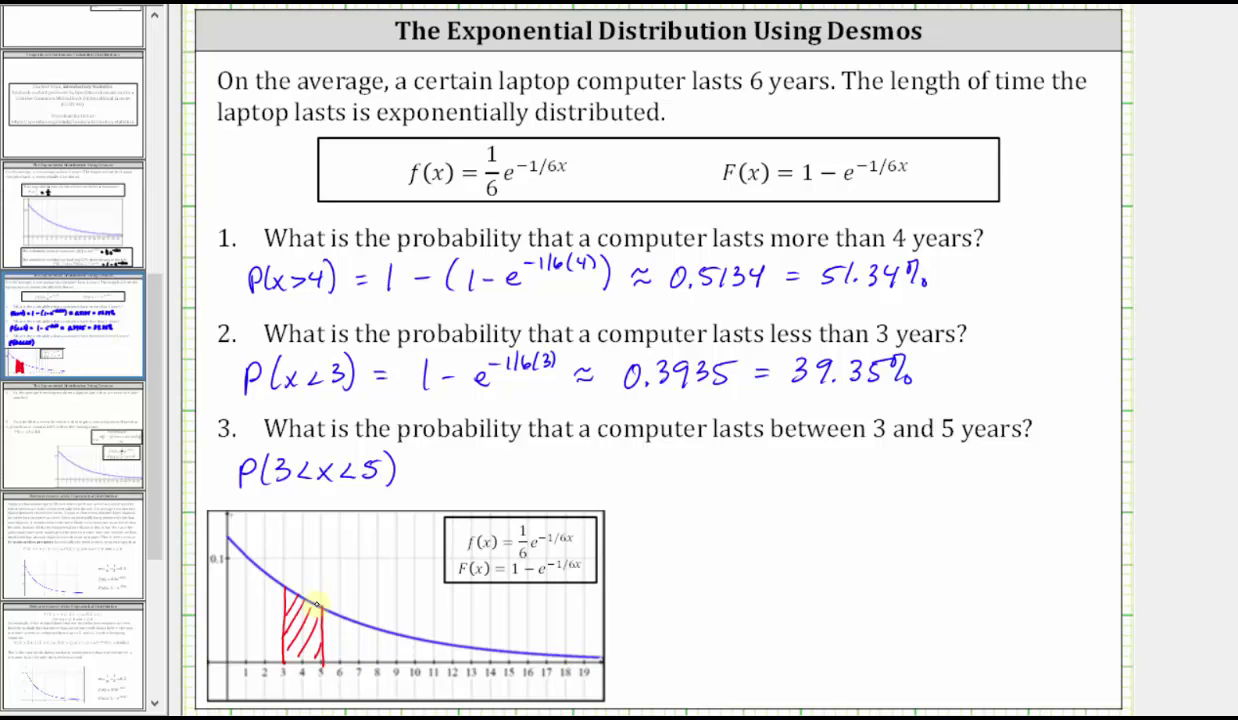
mouse_move(243, 555)
mouse_down()
mouse_move(228, 641)
mouse_move(248, 602)
mouse_move(230, 638)
mouse_up()
mouse_move(296, 567)
mouse_down()
mouse_move(248, 640)
mouse_move(273, 640)
mouse_up()
mouse_move(300, 608)
mouse_down()
mouse_move(298, 643)
mouse_move(286, 640)
mouse_move(302, 640)
mouse_up()
mouse_move(324, 590)
mouse_down()
mouse_move(296, 630)
mouse_move(311, 616)
mouse_up()
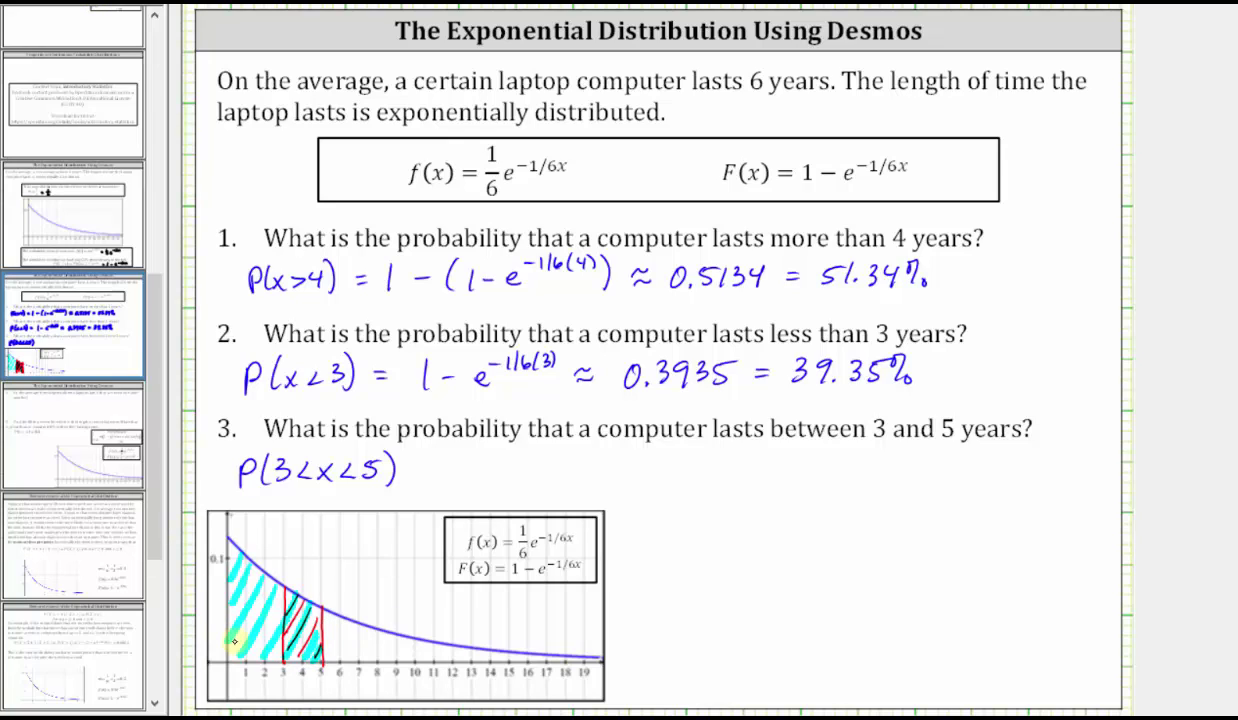
Cross-hatch the area from x = 0 to x = 3 in green and draw a magenta arrow pointing at the 3-to-5 region.
mouse_move(222, 600)
mouse_down()
mouse_move(254, 640)
mouse_move(270, 640)
mouse_up()
mouse_move(216, 552)
mouse_down()
mouse_move(262, 614)
mouse_move(268, 574)
mouse_up()
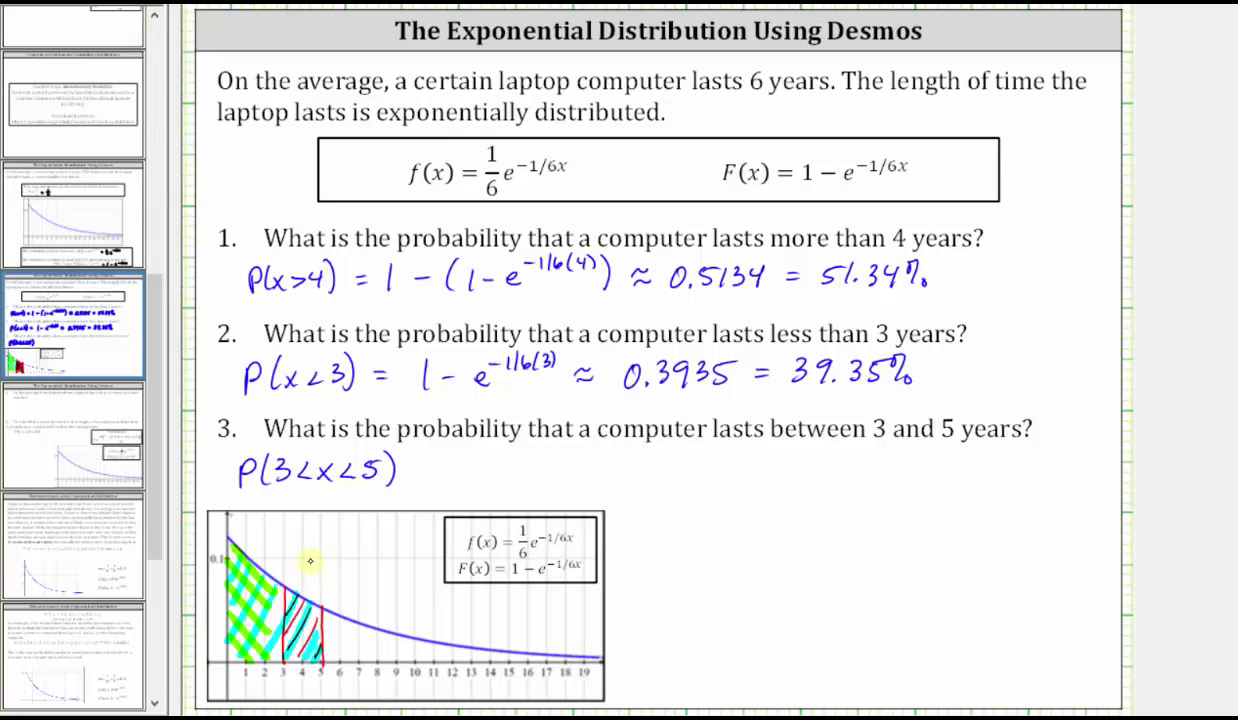
mouse_move(309, 558)
mouse_down()
mouse_move(309, 592)
mouse_move(319, 569)
mouse_up()
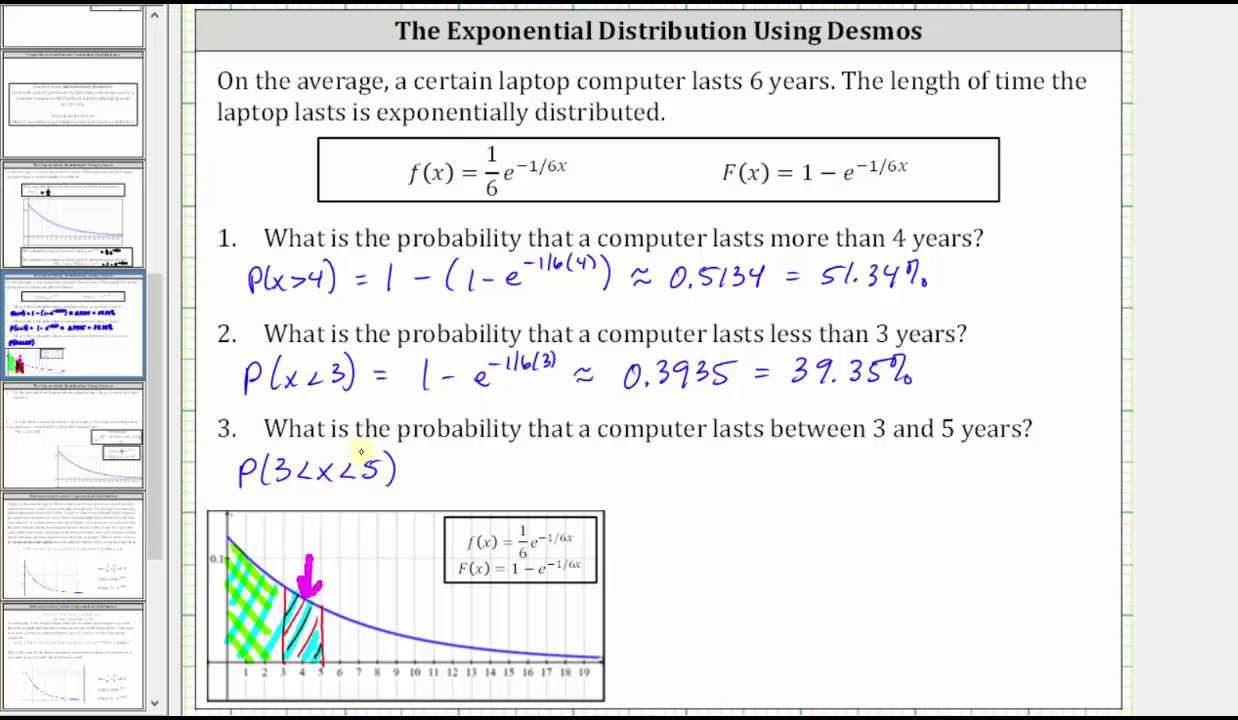
Continue the question 3 line with = P(x<5) − P(x<3) in blue handwriting.
drag(409, 474, 444, 479)
mouse_move(447, 459)
mouse_down()
mouse_move(473, 483)
mouse_move(492, 478)
mouse_up()
mouse_move(493, 462)
mouse_down()
mouse_move(480, 478)
mouse_move(577, 468)
mouse_move(587, 481)
mouse_up()
mouse_move(588, 455)
mouse_down()
mouse_move(607, 481)
mouse_move(632, 480)
mouse_up()
mouse_move(632, 462)
mouse_down()
mouse_move(617, 480)
mouse_move(689, 480)
mouse_up()
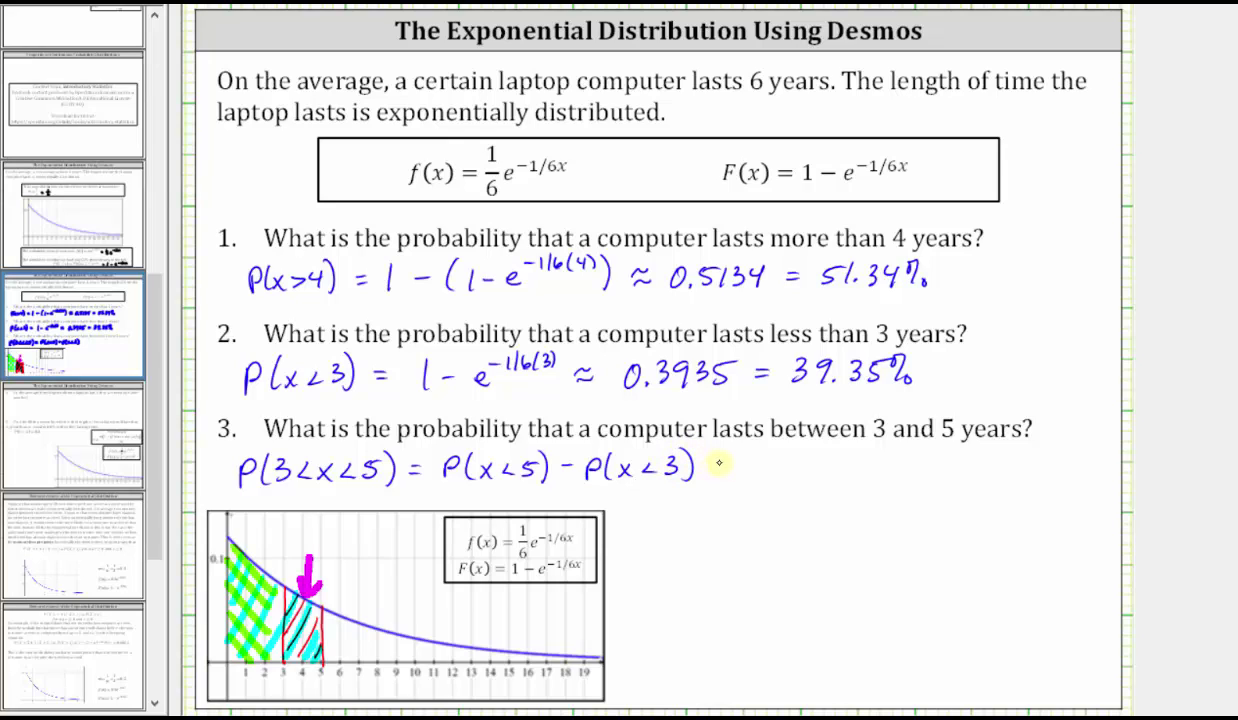
Extend the question 3 line with = (1−e^(−1/6(5))) − (1−e^(−1/6(3))).
drag(711, 462, 727, 461)
mouse_move(711, 470)
mouse_down()
mouse_move(748, 480)
mouse_move(873, 456)
mouse_up()
mouse_move(884, 443)
mouse_down()
mouse_move(906, 485)
mouse_move(932, 466)
mouse_up()
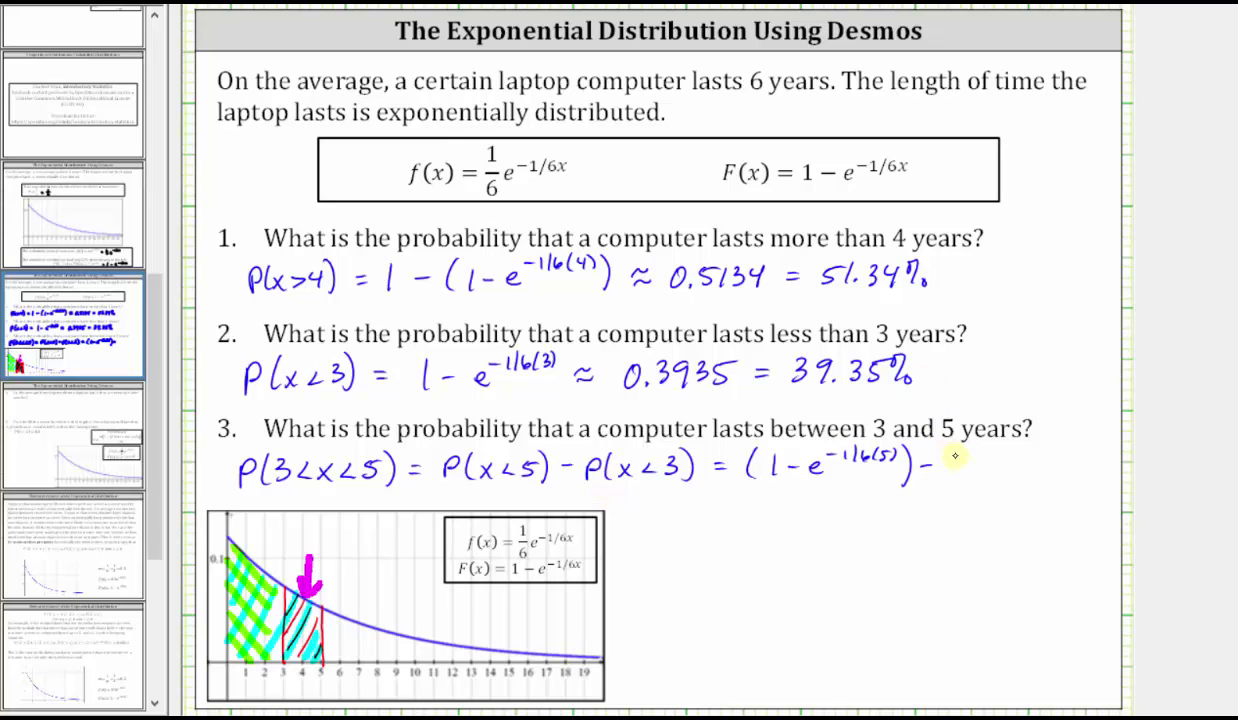
mouse_move(952, 450)
mouse_down()
mouse_move(946, 483)
mouse_move(1008, 471)
mouse_up()
mouse_move(1032, 426)
mouse_down()
mouse_move(1030, 441)
mouse_move(1044, 442)
mouse_up()
drag(1050, 424, 1086, 476)
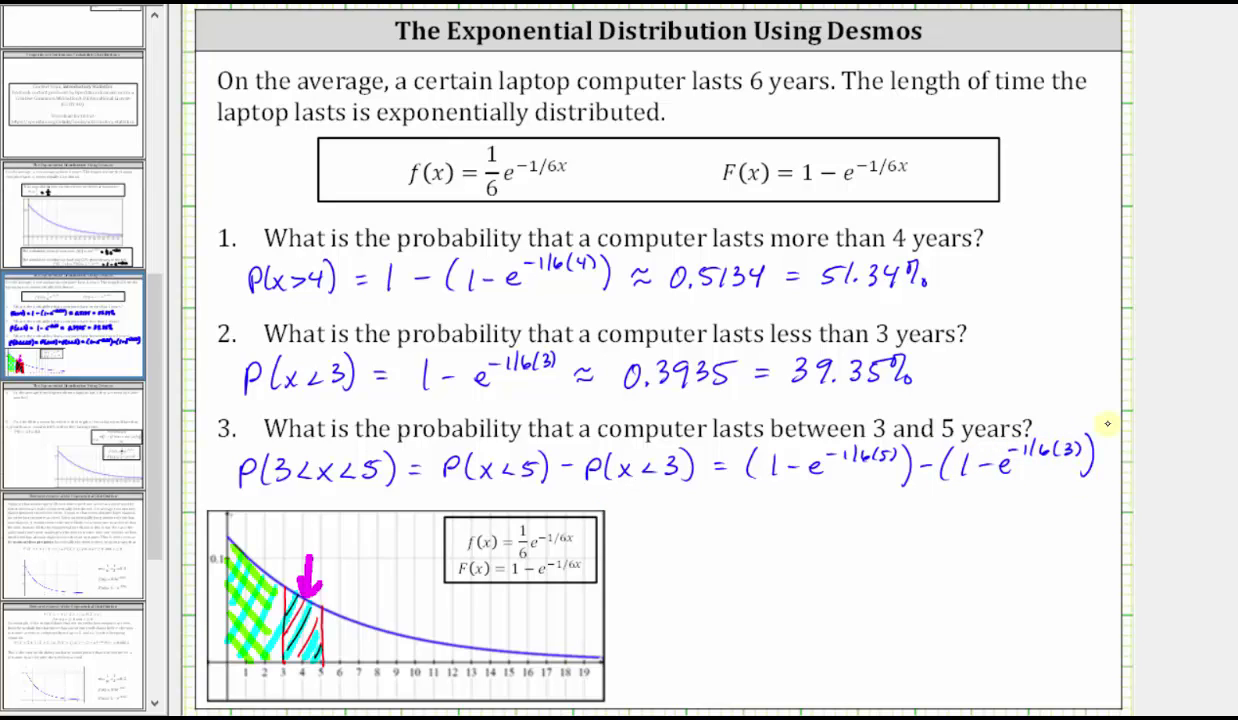
Evaluate (1−e^(−1/6(5)))−(1−e^(−1/6(3))) on the TI-84 calculator and write ≈ 0.1719 = 17.19% beneath the question 3 line.
drag(672, 519, 691, 523)
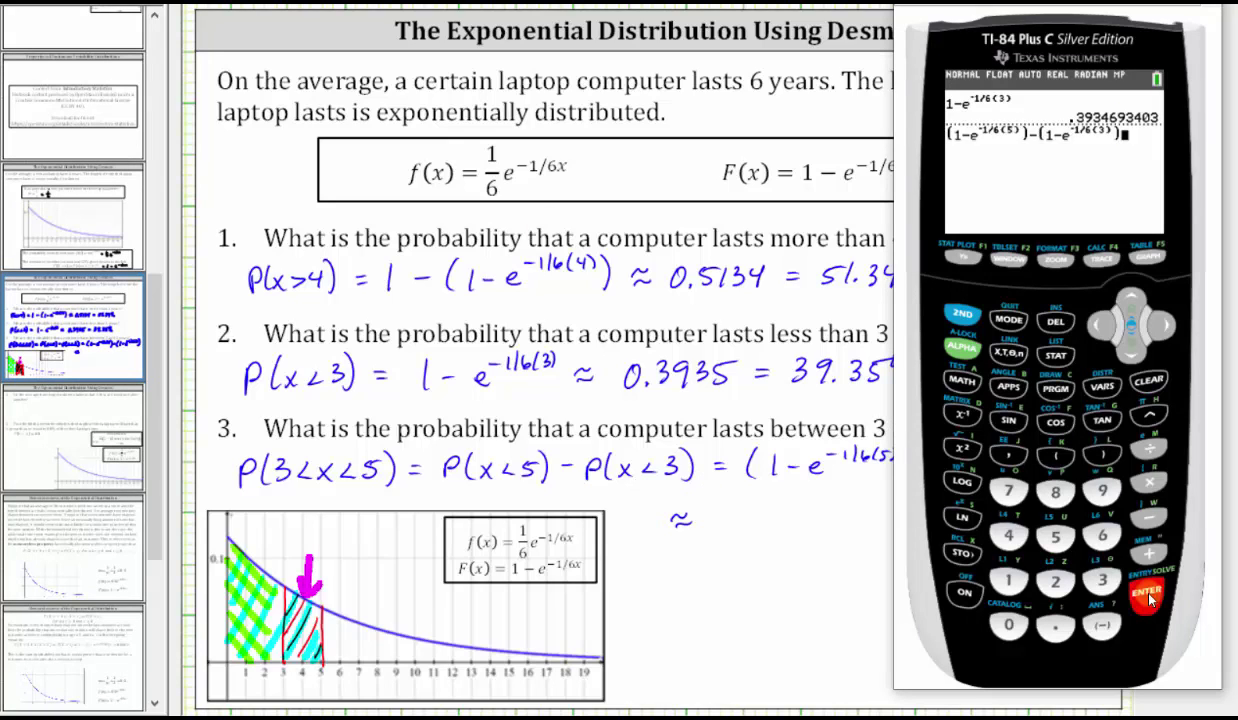
click(1149, 598)
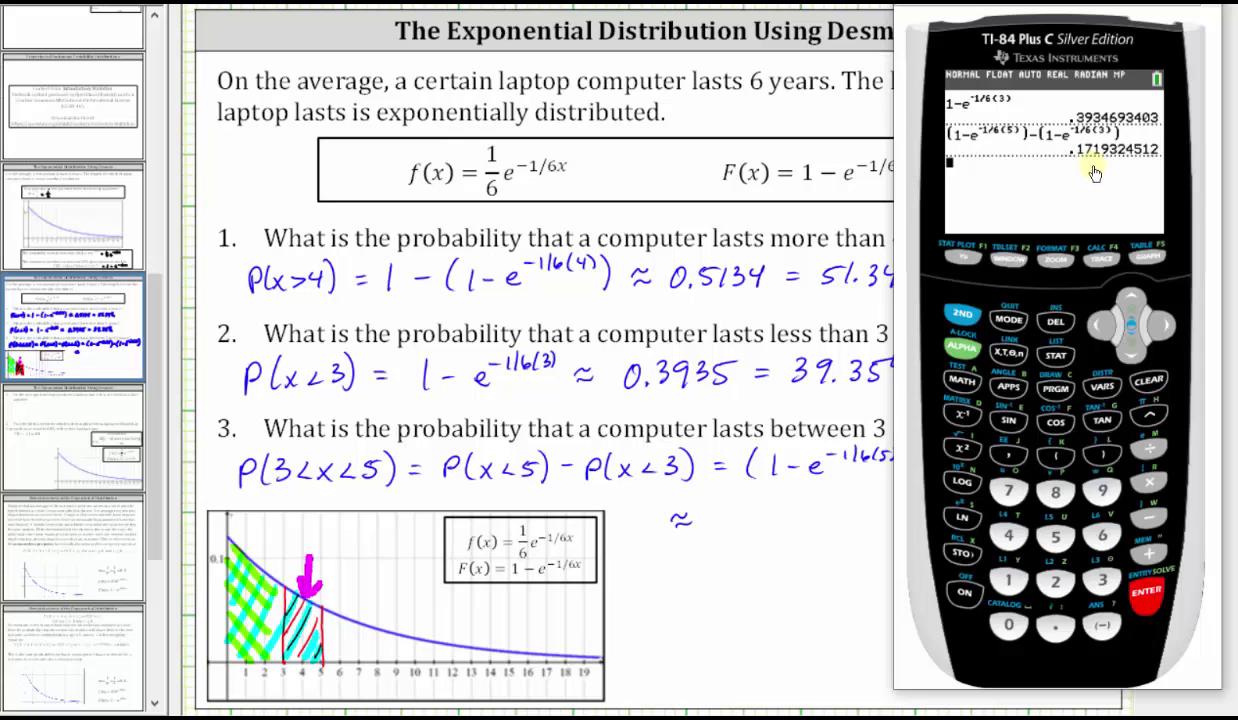
click(664, 545)
mouse_move(726, 508)
mouse_down()
mouse_move(829, 509)
mouse_move(875, 495)
mouse_move(1003, 515)
mouse_up()
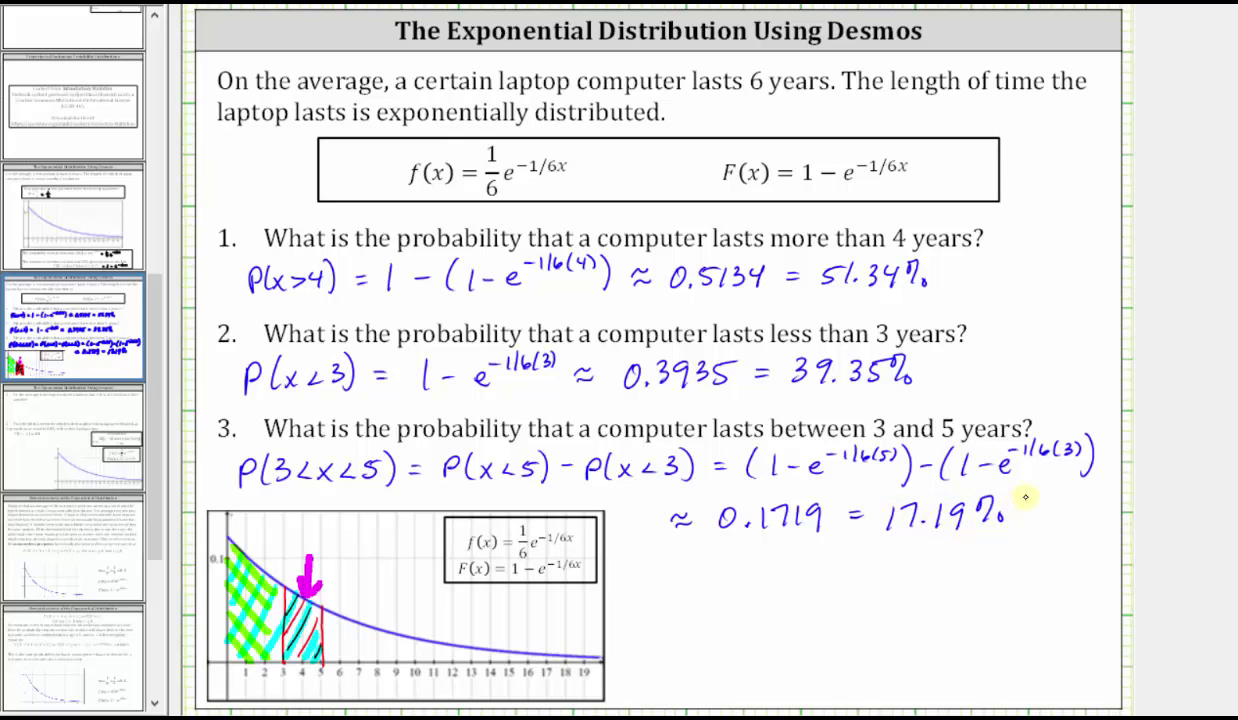
Go to the page with questions 4 and 5, recheck the average lifetime on the previous page, and write 2(6) = under question 4.
click(897, 2)
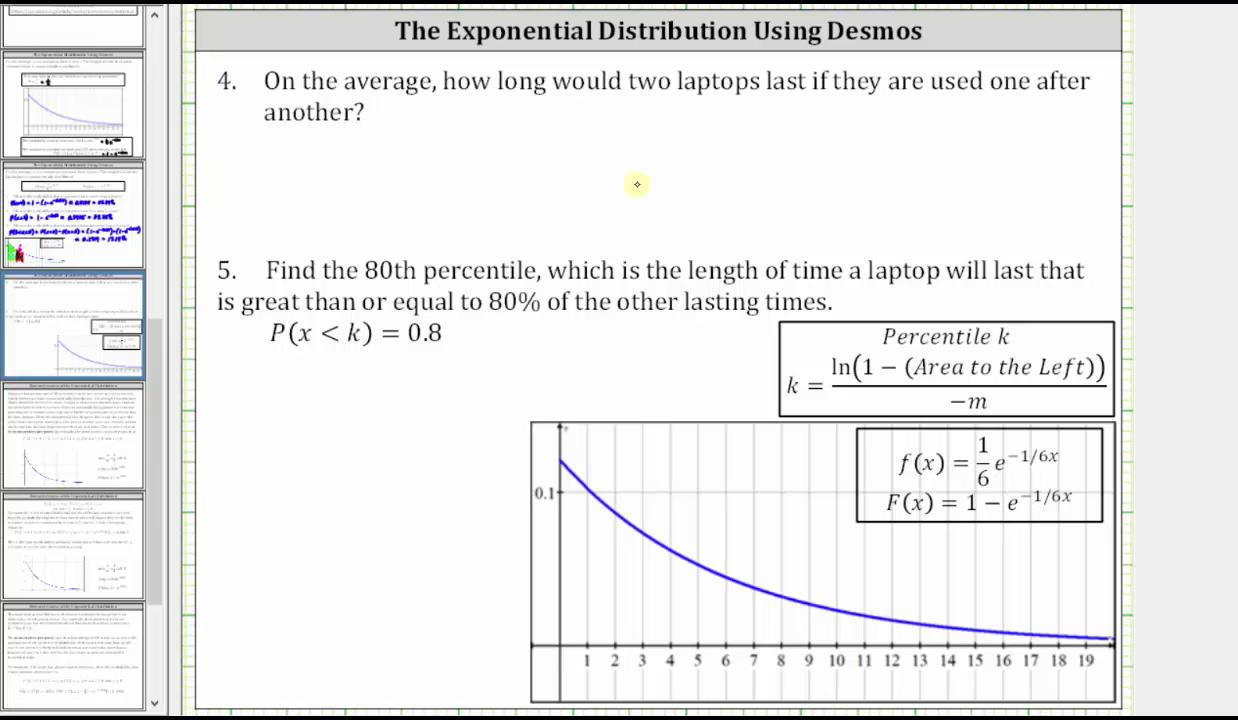
click(103, 210)
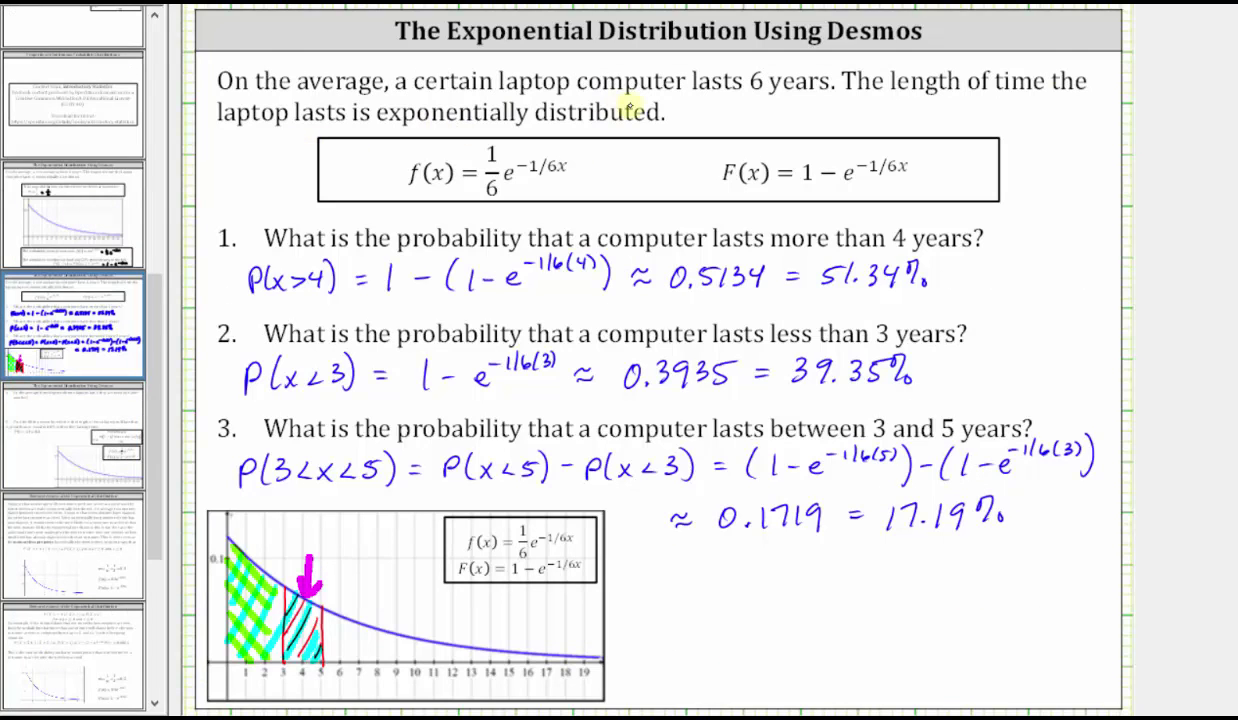
click(70, 432)
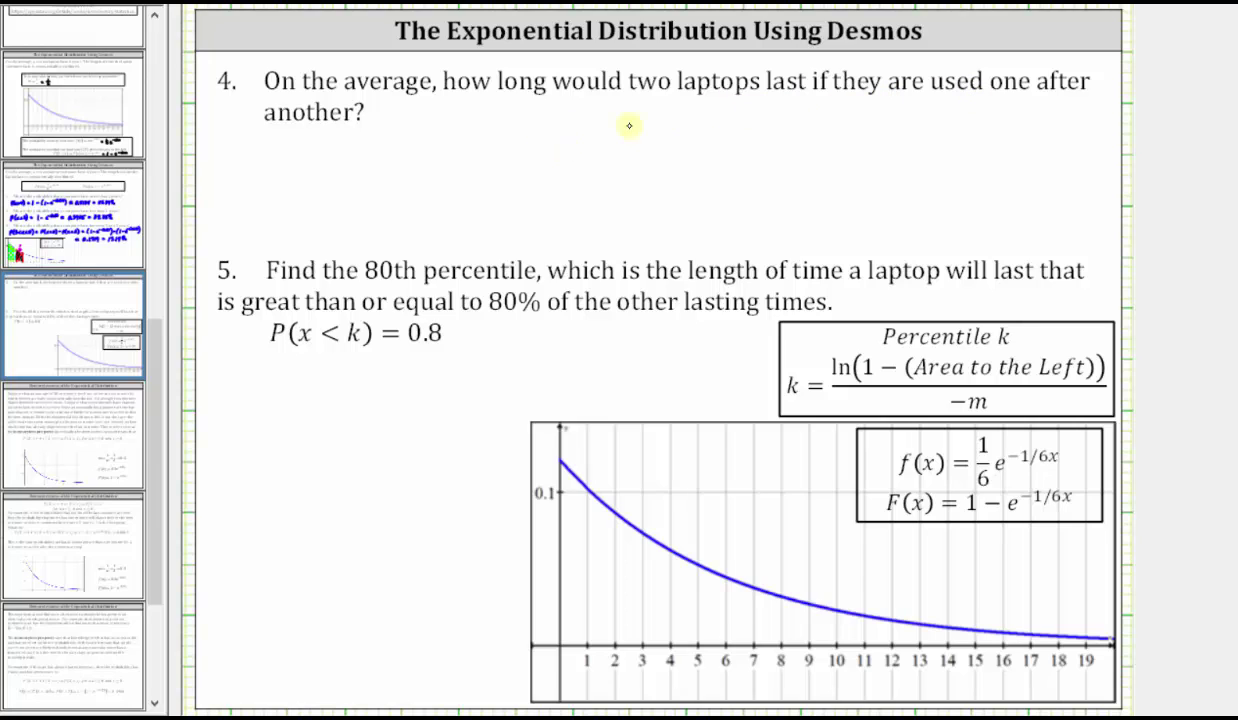
drag(285, 143, 311, 162)
drag(328, 134, 327, 146)
mouse_move(342, 128)
mouse_down()
mouse_move(348, 165)
mouse_move(390, 143)
mouse_up()
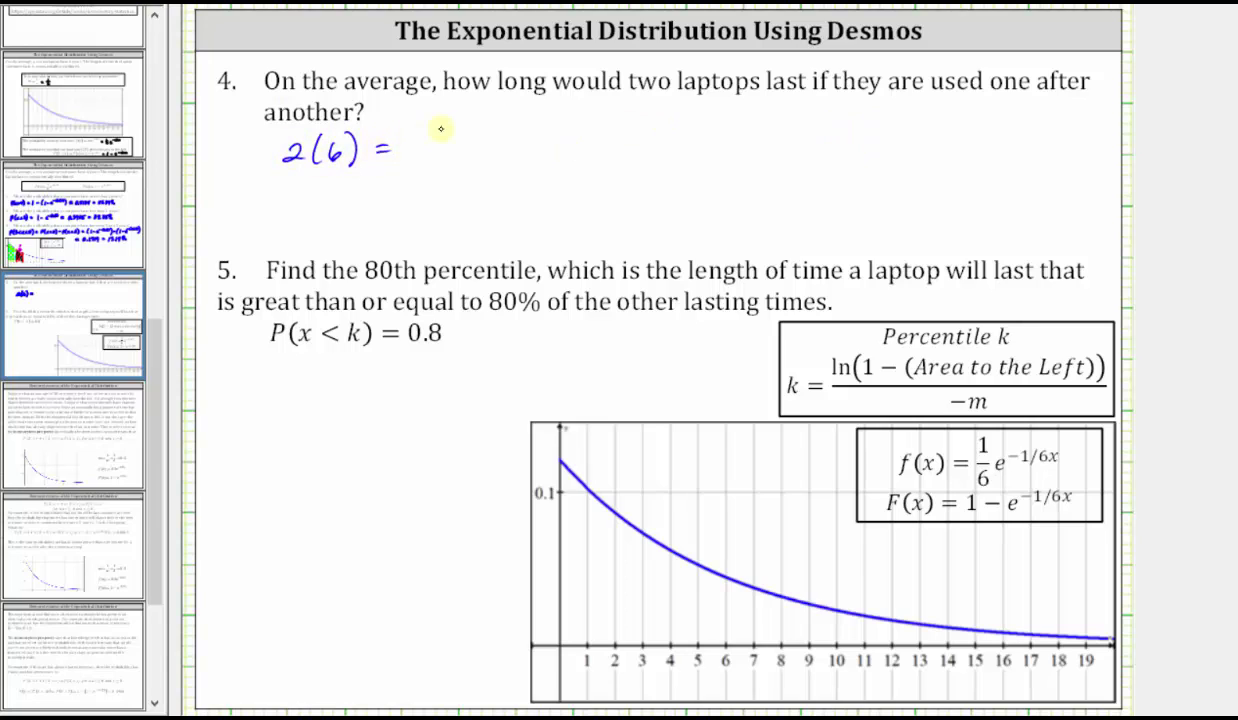